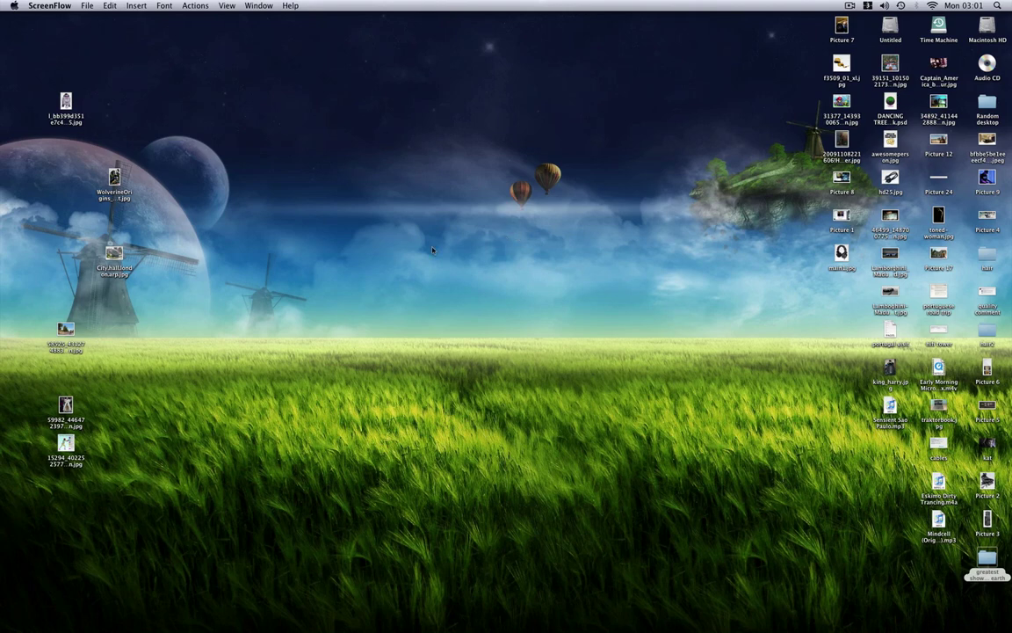
Bring the Boom.jpg festival photo forward in Photoshop and switch it into Quick Mask mode.
mouse_move(290, 626)
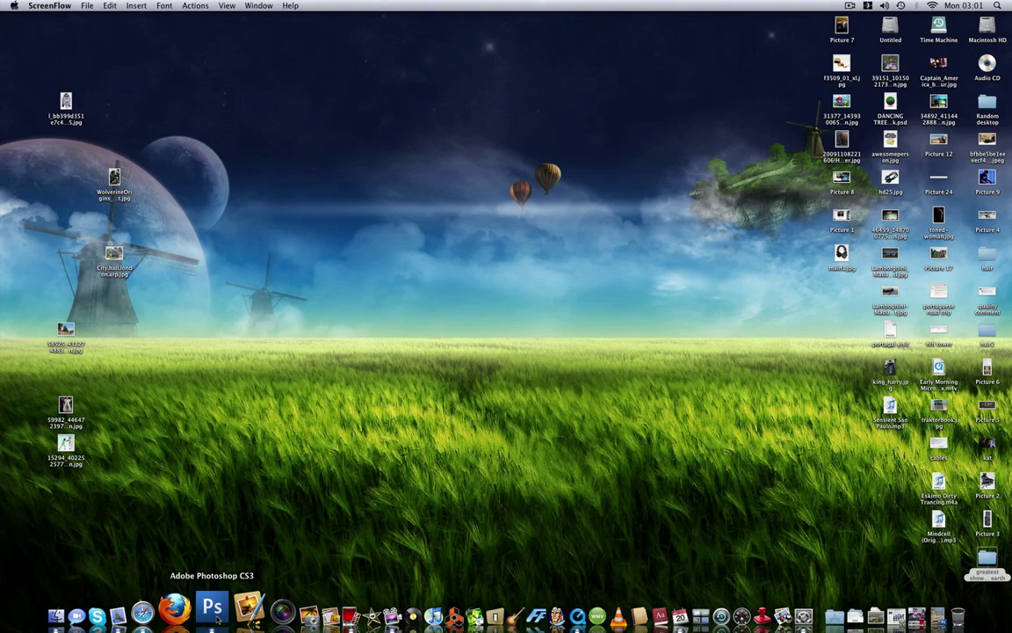
left_click(214, 615)
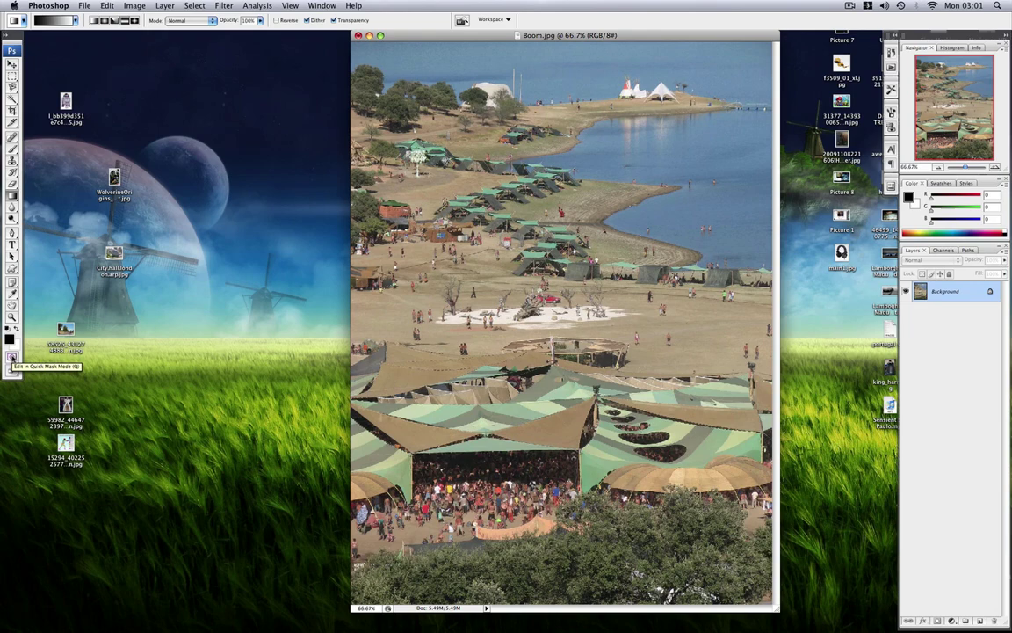
left_click(13, 357)
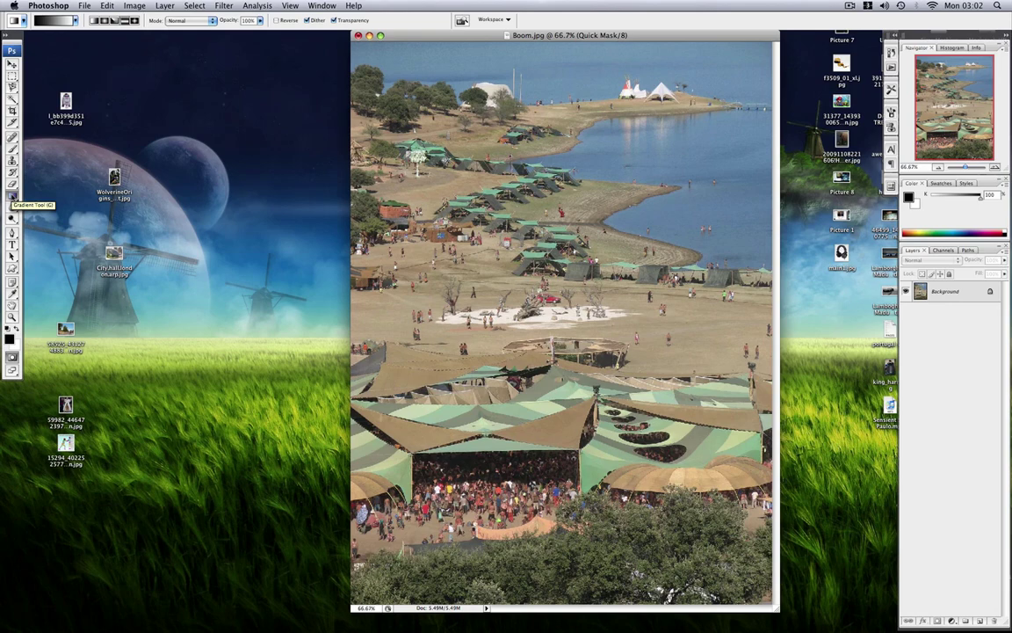
Draw a Reflected Gradient mask band over the tents and crowd, then exit Quick Mask to select.
left_click(123, 21)
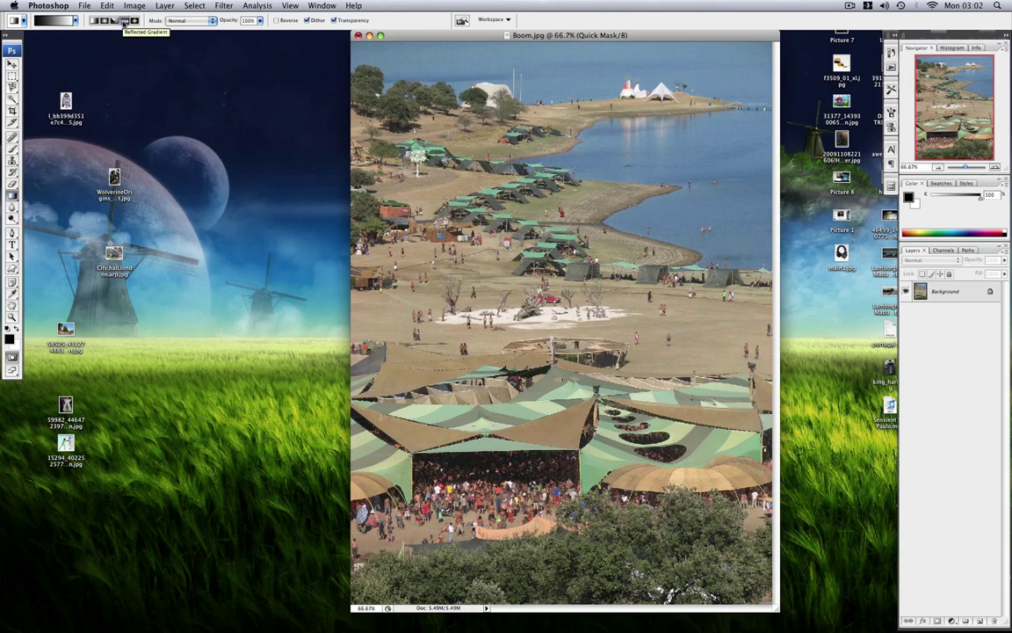
left_click(124, 22)
left_click_drag(550, 498, 540, 405)
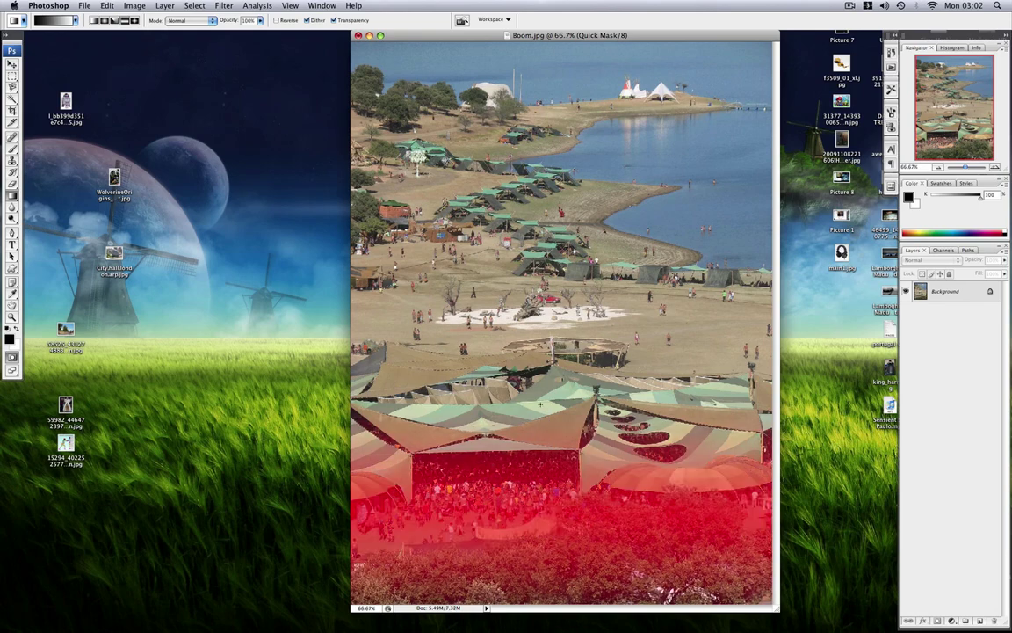
key("super+z")
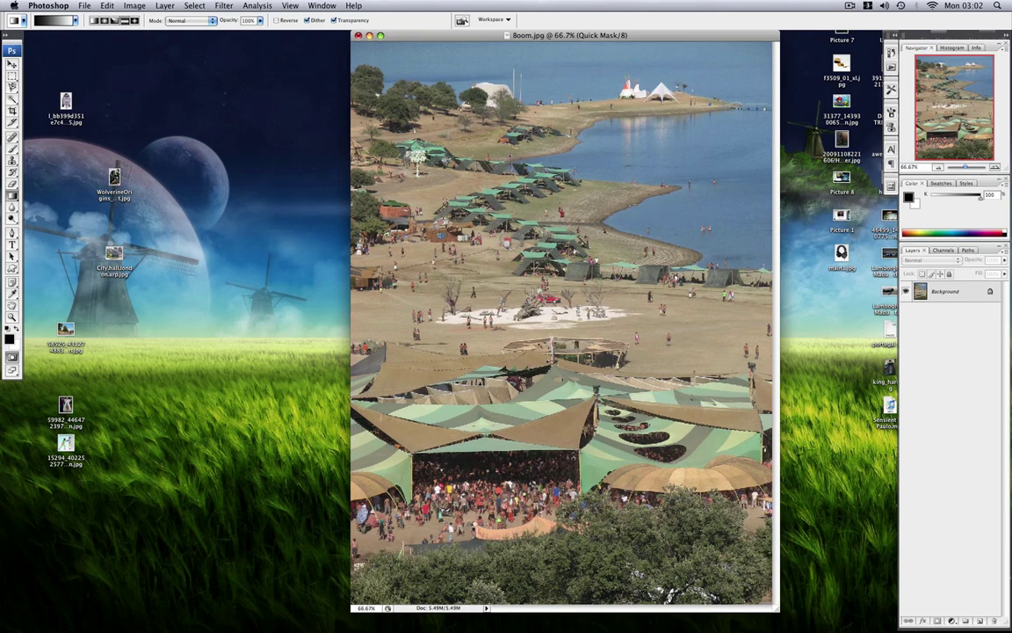
left_click_drag(545, 481, 545, 394)
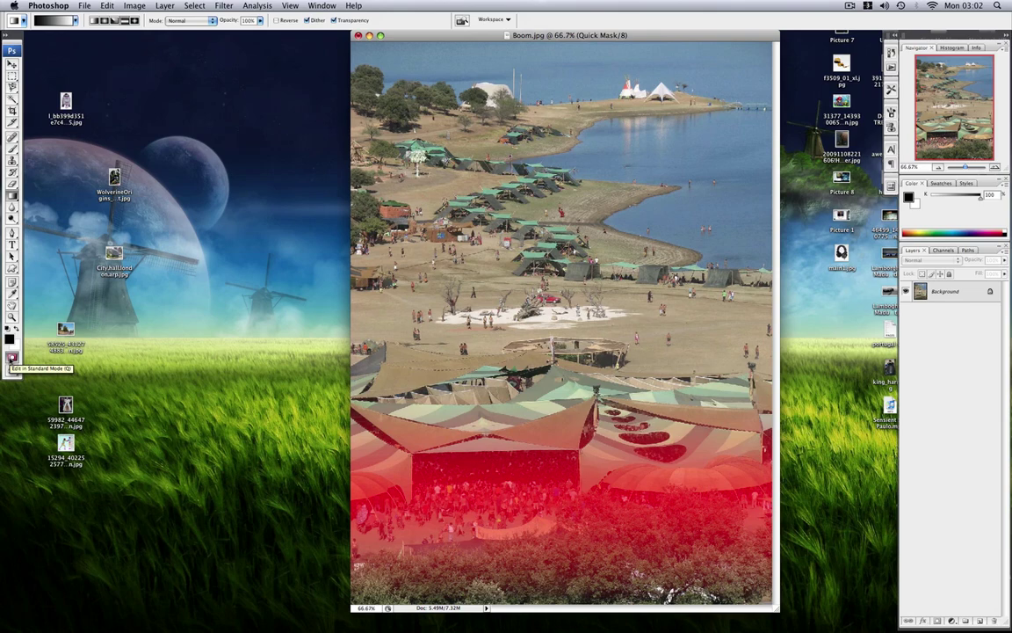
left_click(12, 357)
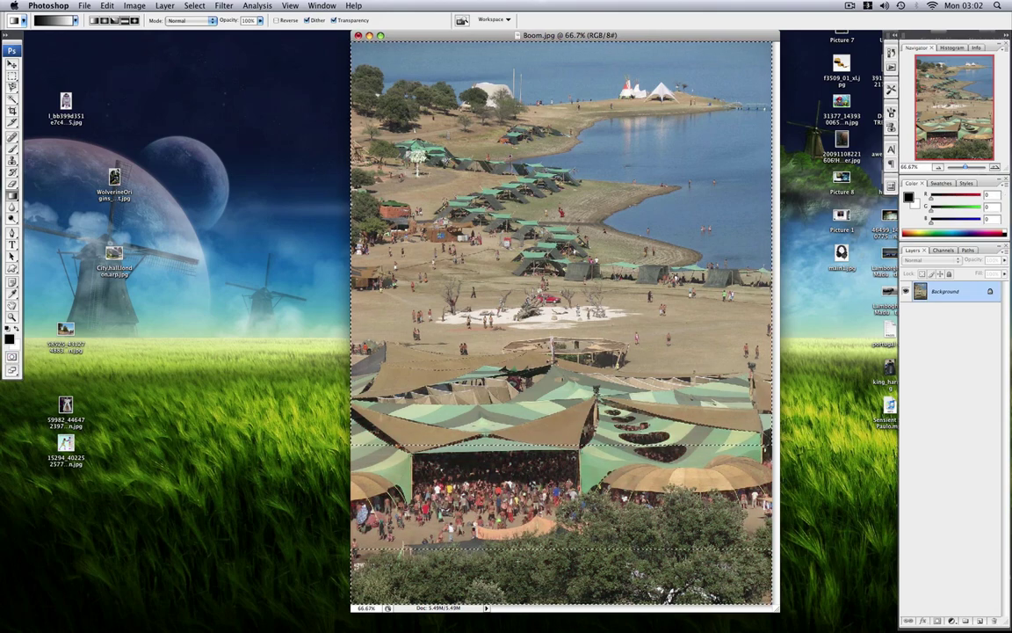
Apply Filter > Blur > Lens Blur at radius 18 to the selection, keeping the tent-and-crowd band sharp.
left_click(225, 7)
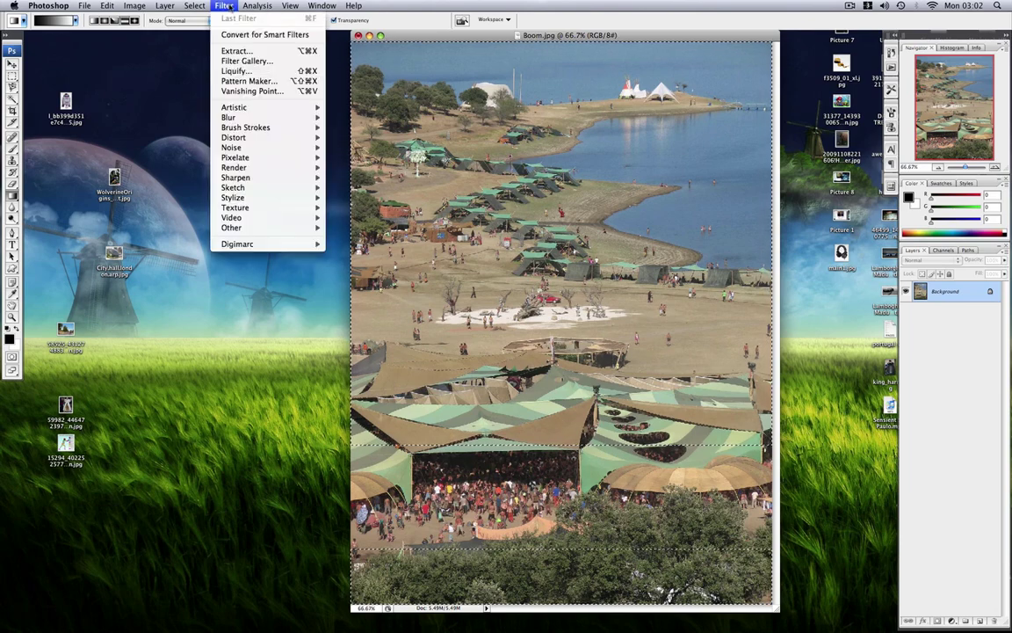
mouse_move(259, 123)
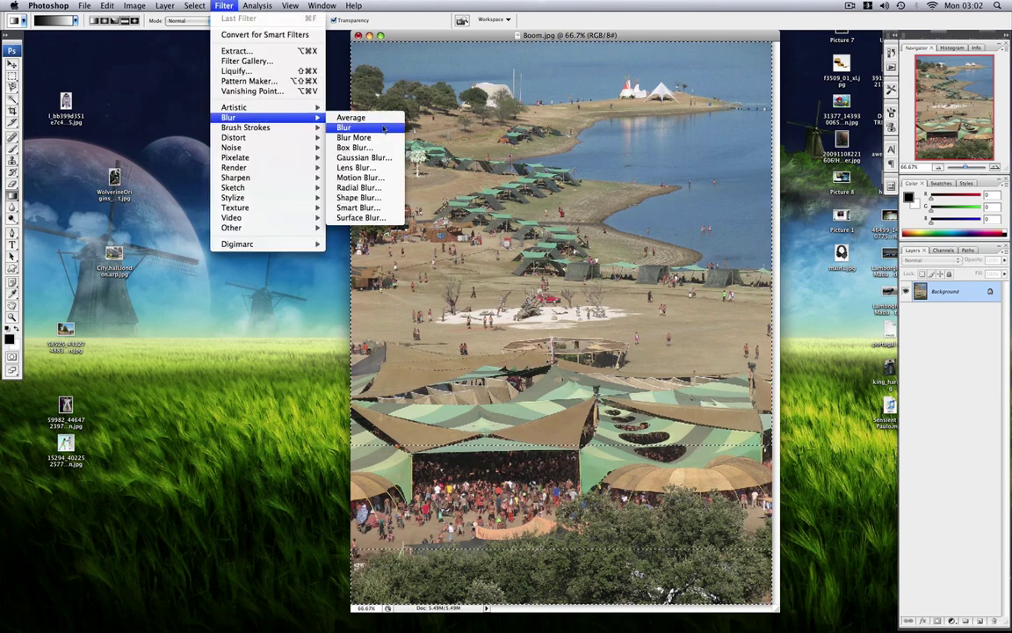
left_click(380, 167)
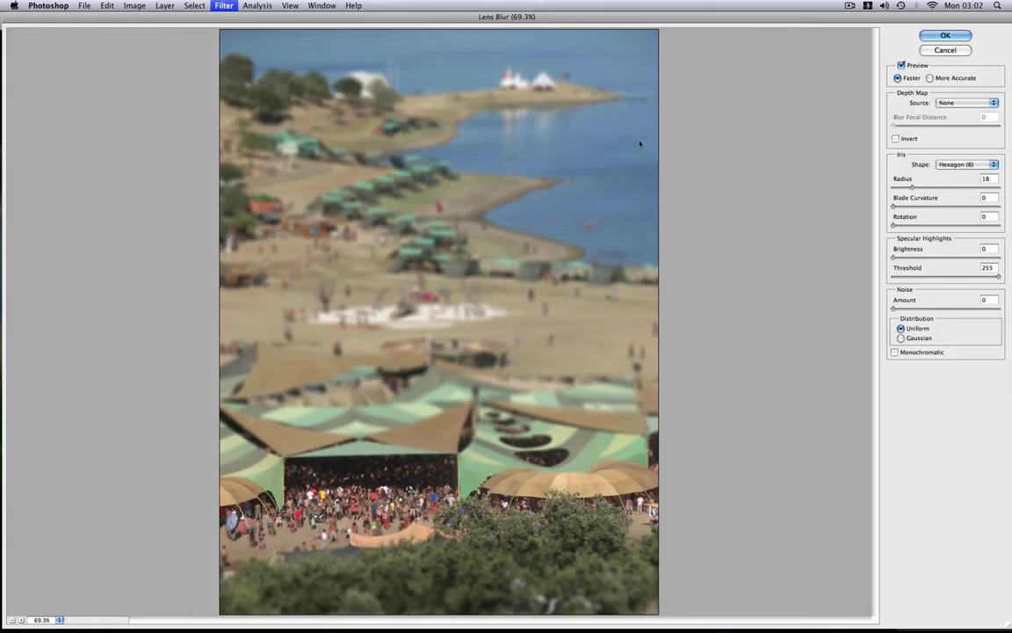
left_click(946, 35)
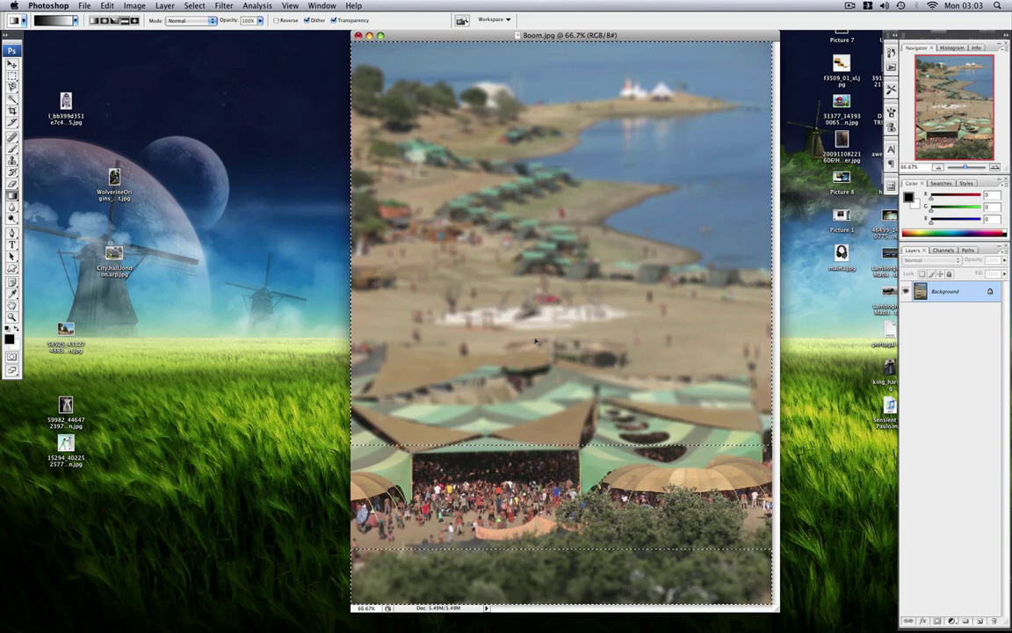
Deselect and apply Hue/Saturation with Saturation raised to +33.
key("super+d")
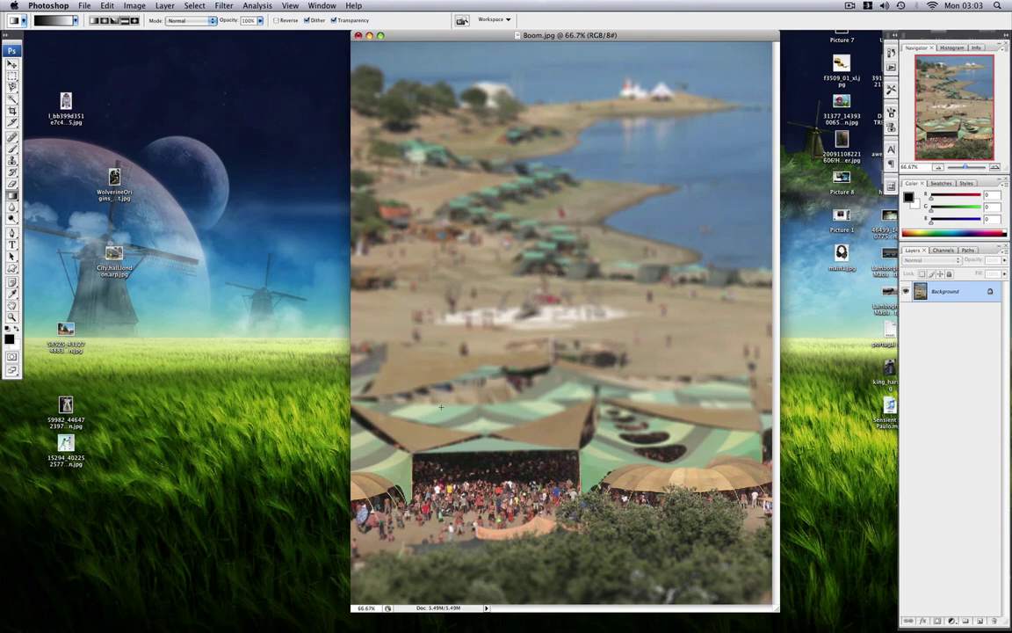
left_click(136, 7)
mouse_move(136, 36)
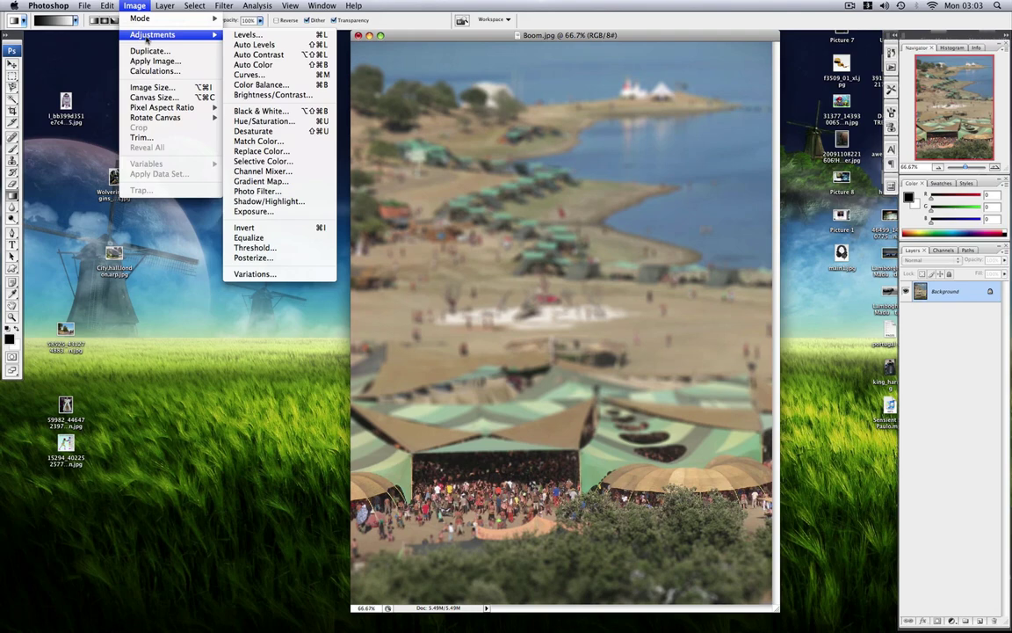
left_click(289, 123)
left_click_drag(831, 413, 139, 116)
mouse_move(155, 195)
left_mouse_down()
mouse_move(167, 194)
mouse_move(154, 194)
left_mouse_up()
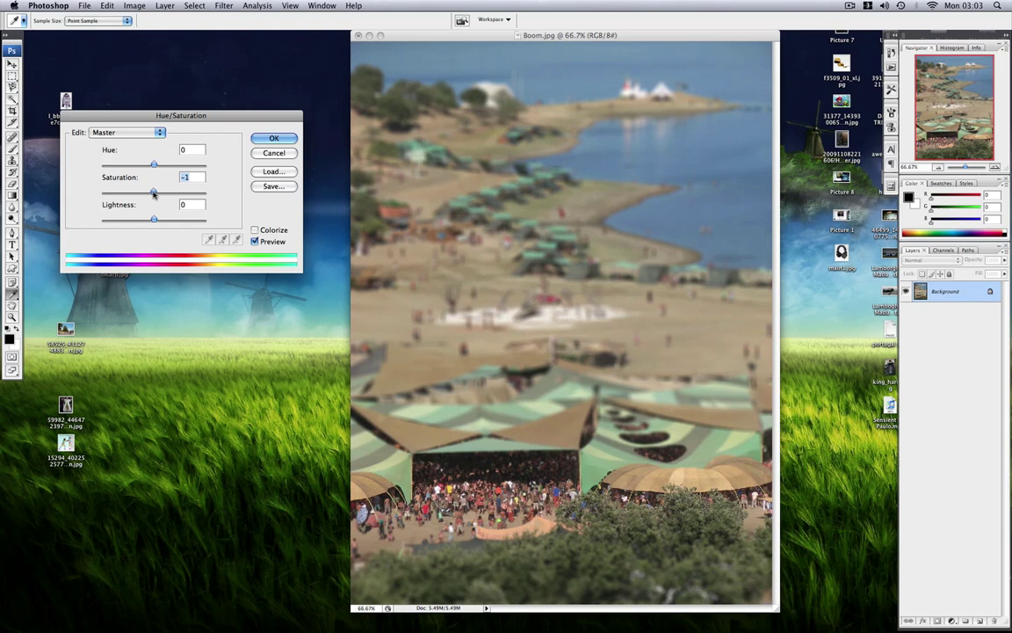
left_click_drag(154, 192, 171, 192)
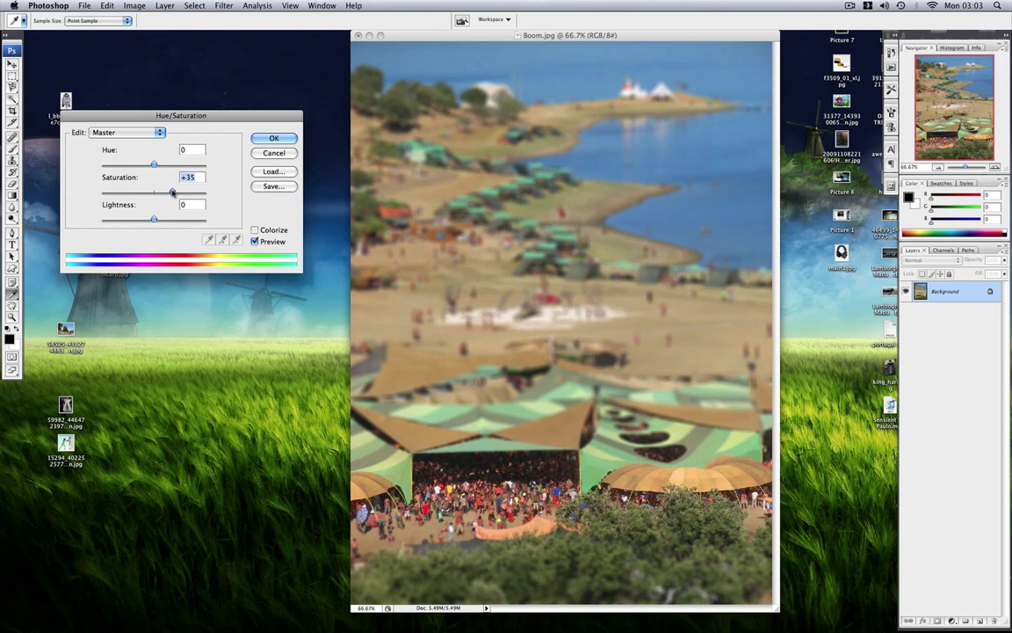
left_click(274, 139)
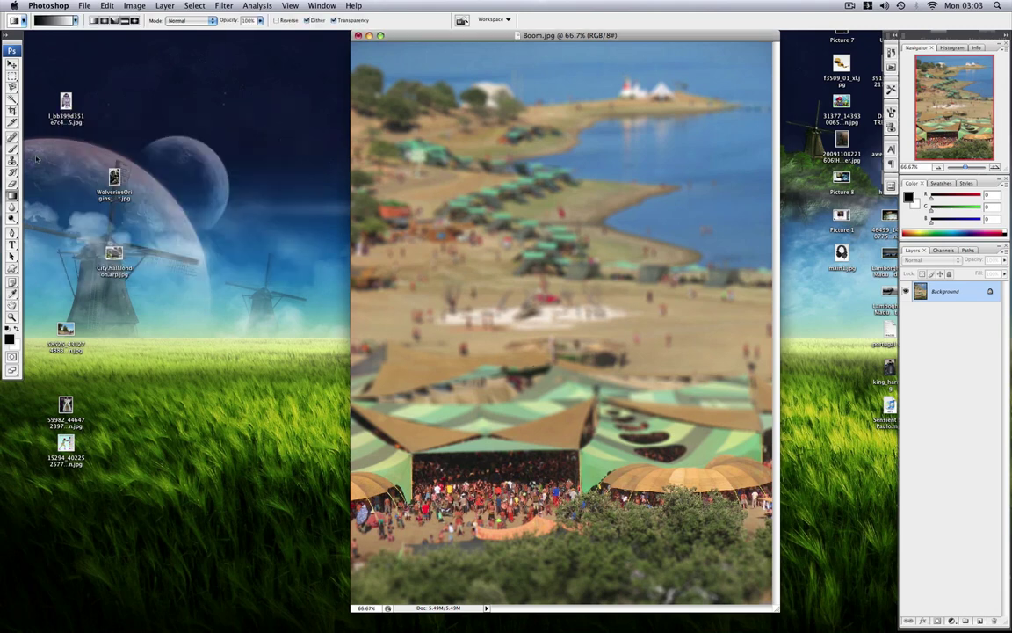
Crop the photo to the lower tents, crowd and bushes, then view it at 100%.
left_click(12, 109)
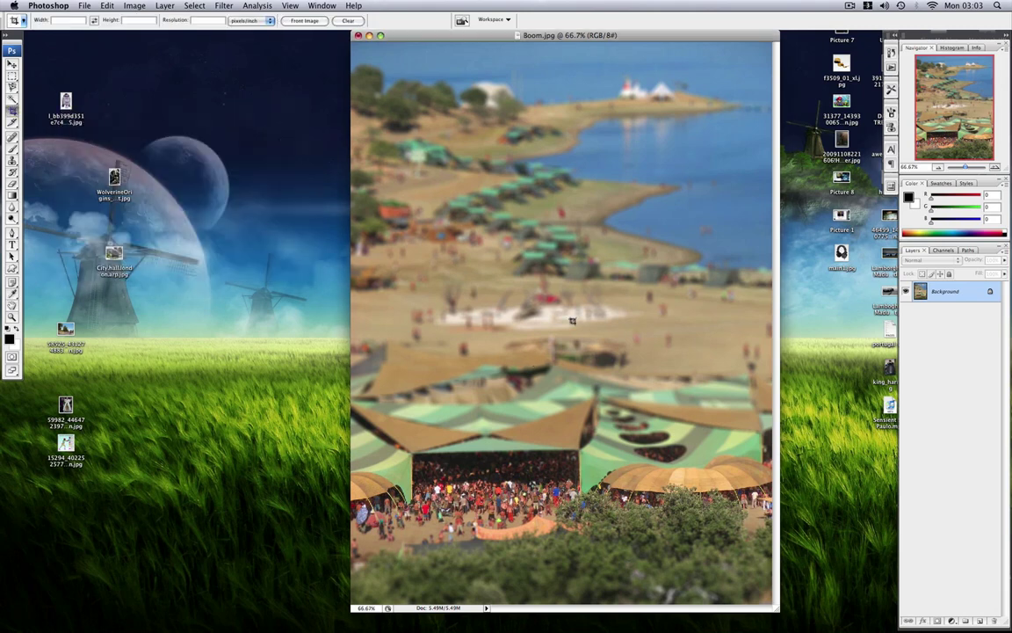
left_click_drag(491, 37, 443, 40)
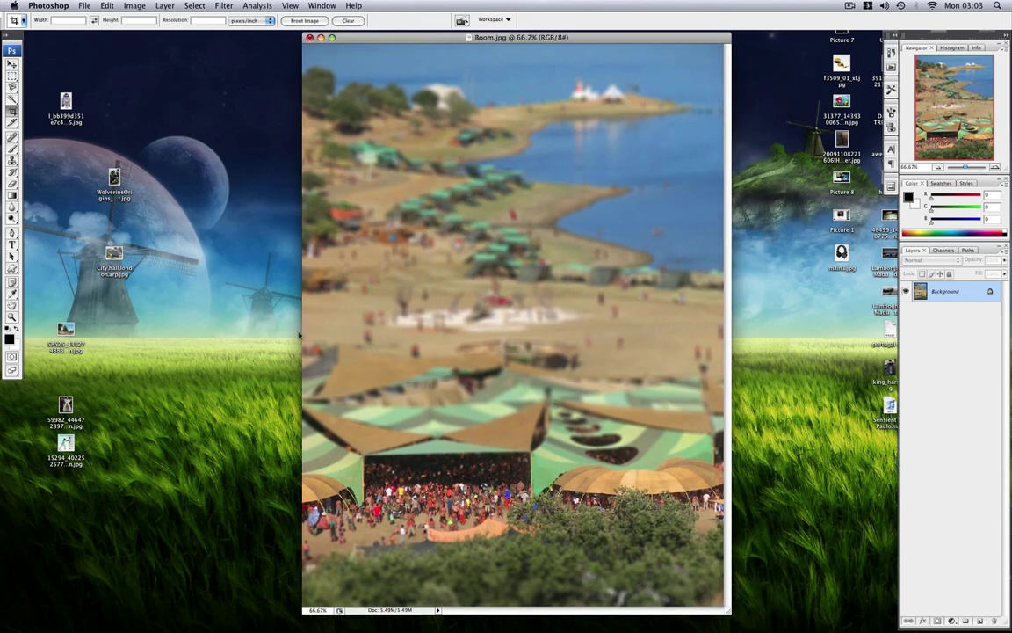
left_click_drag(303, 332, 723, 606)
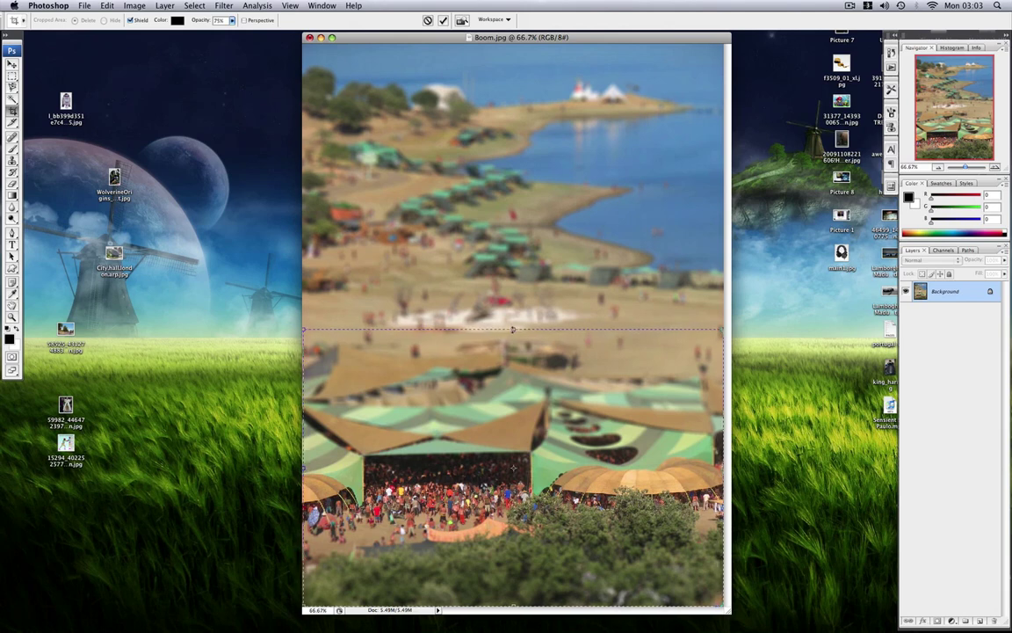
left_click_drag(513, 333, 513, 329)
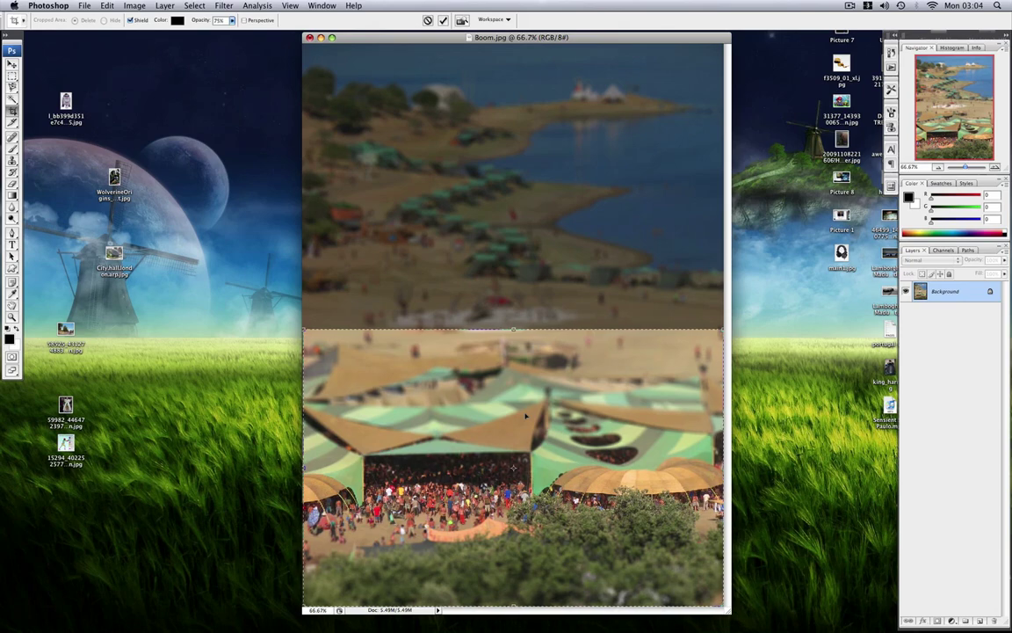
key("Return")
key("super+alt+0")
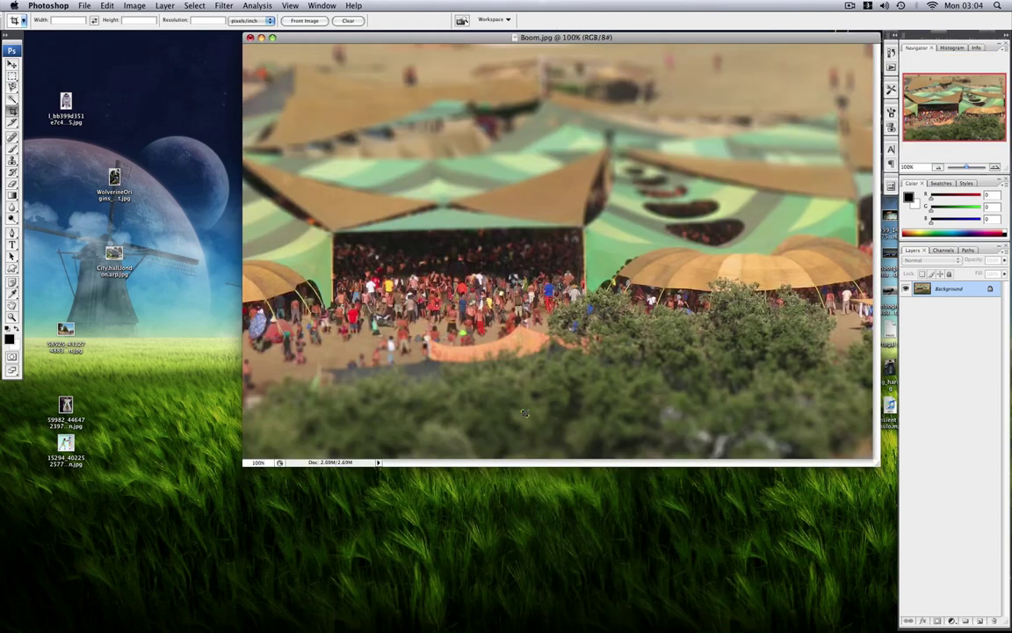
left_click_drag(494, 43, 482, 64)
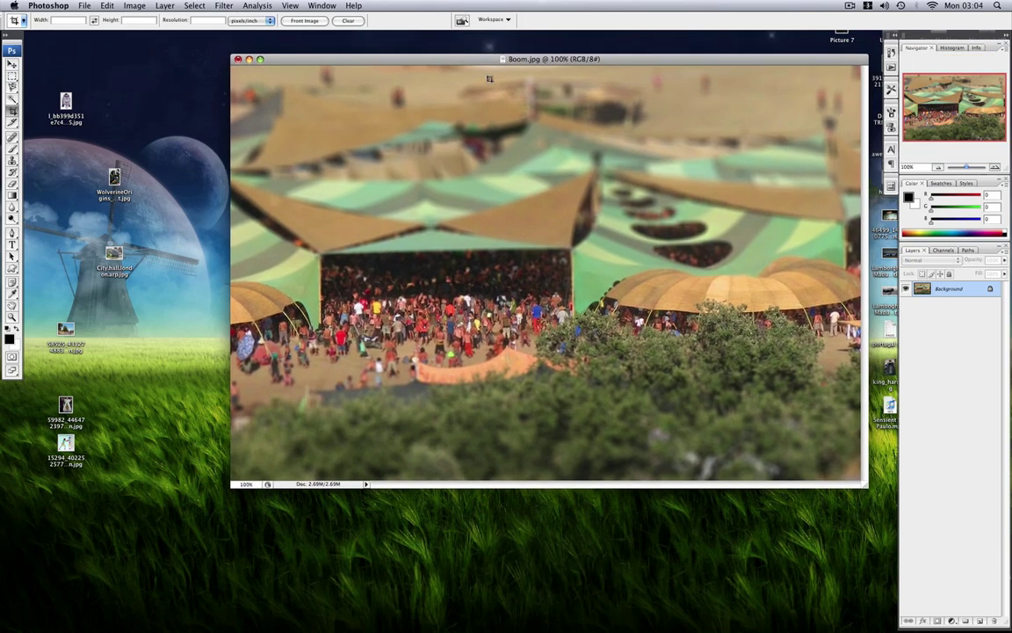
Apply a gentle S-shaped Curves adjustment with brighter highlights and slightly lowered midtones.
left_click(134, 6)
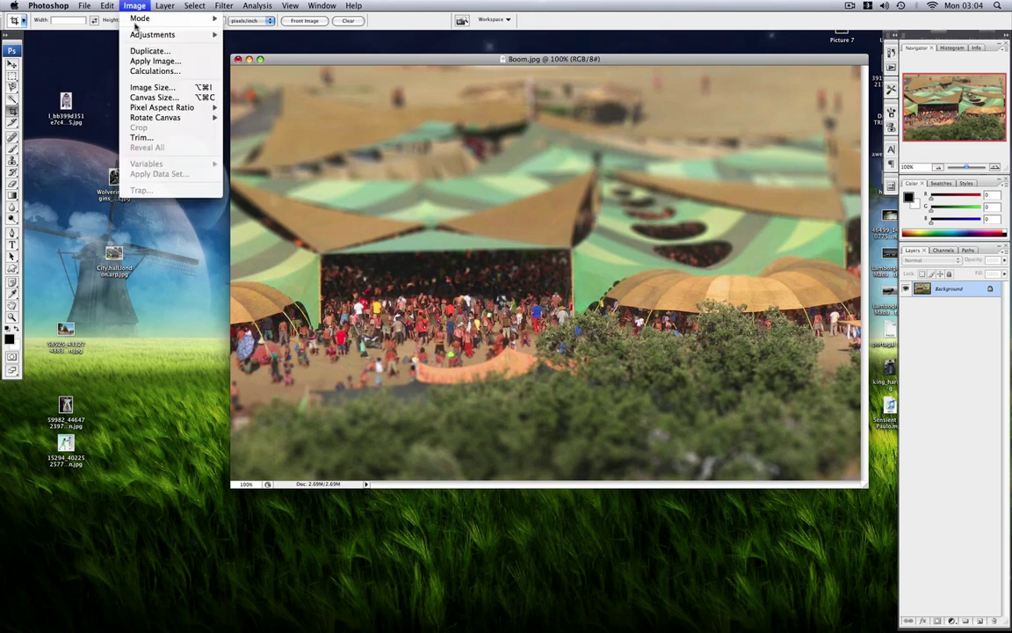
mouse_move(125, 35)
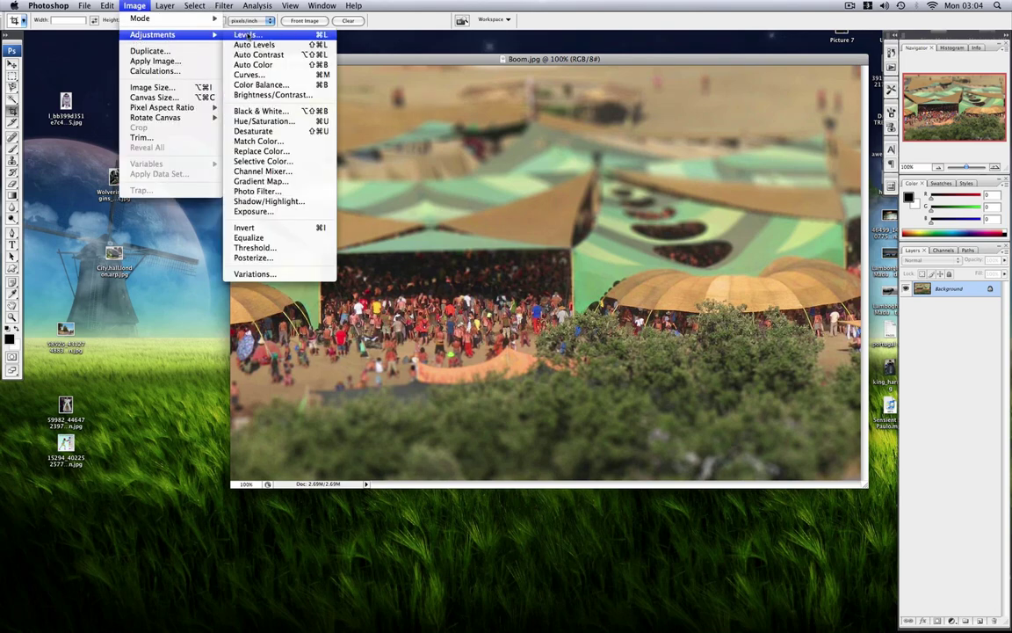
left_click(257, 76)
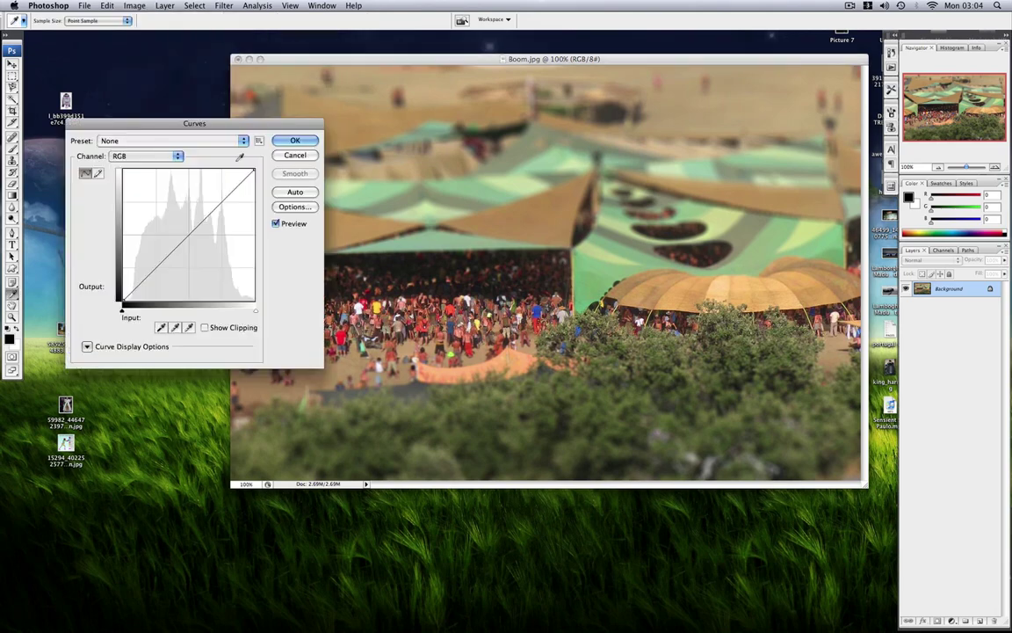
left_click_drag(185, 116, 162, 64)
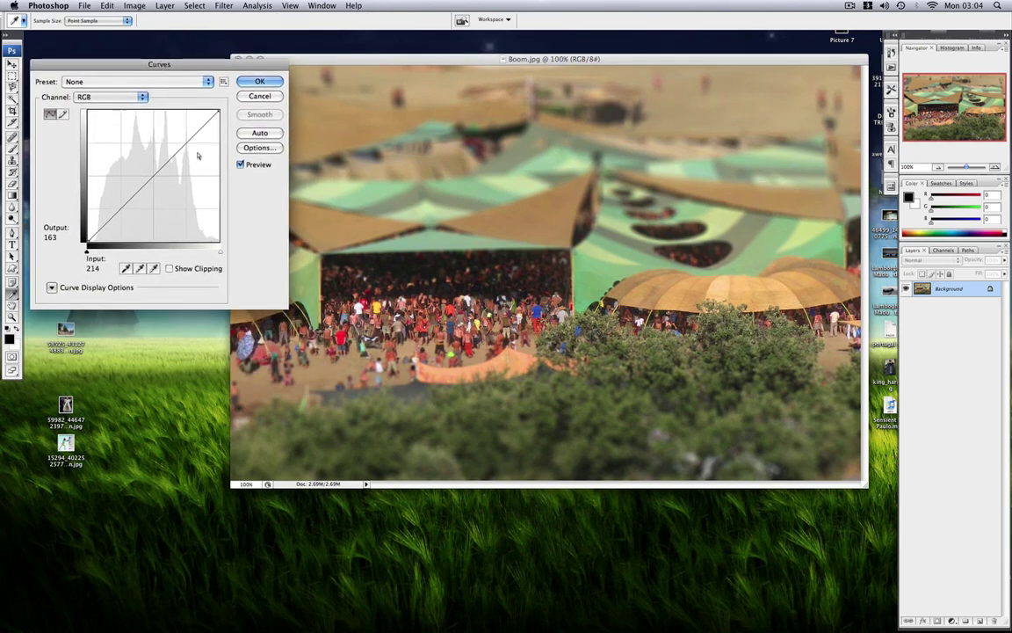
left_click_drag(200, 130, 200, 127)
left_click_drag(201, 121, 181, 147)
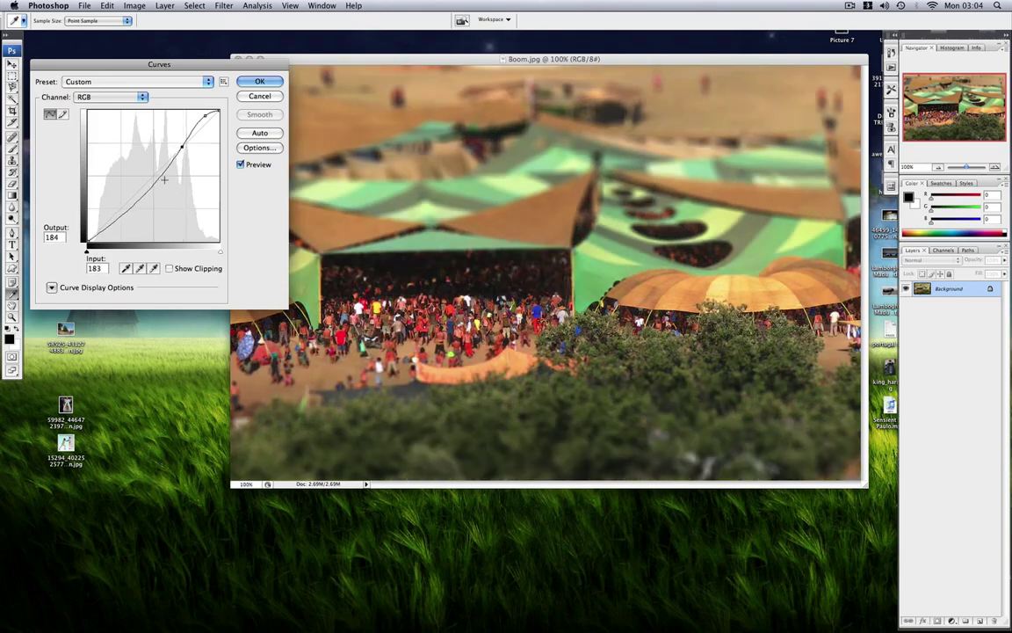
left_click_drag(153, 181, 144, 181)
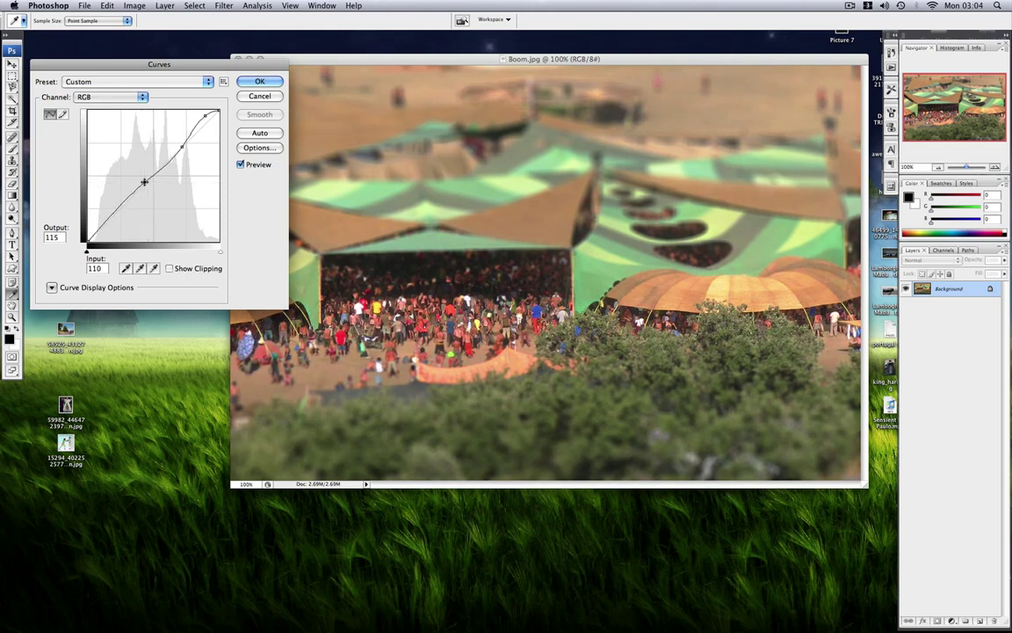
left_click(247, 82)
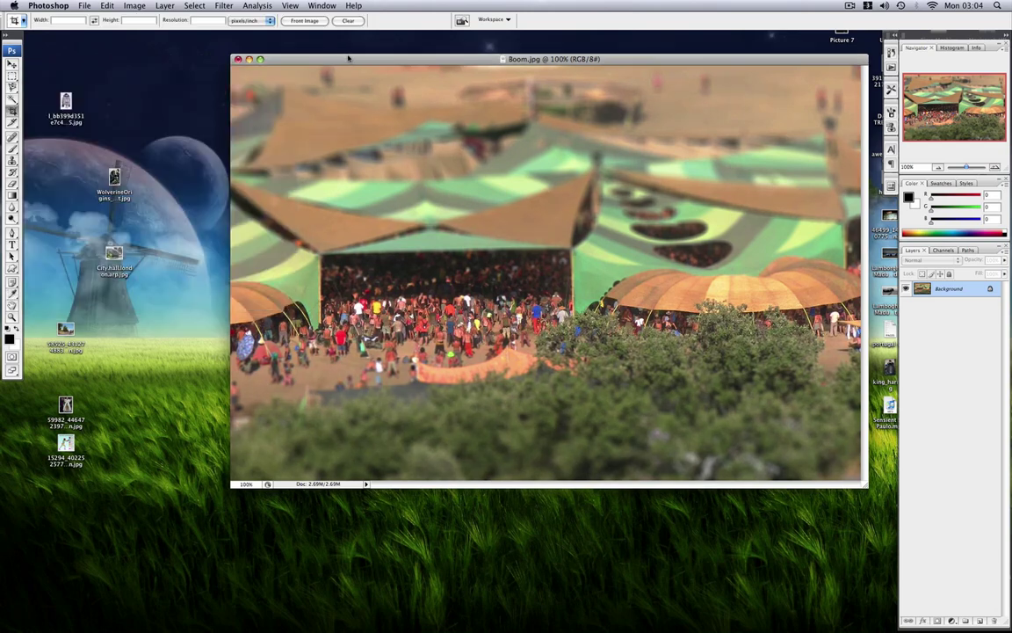
left_click_drag(349, 58, 255, 59)
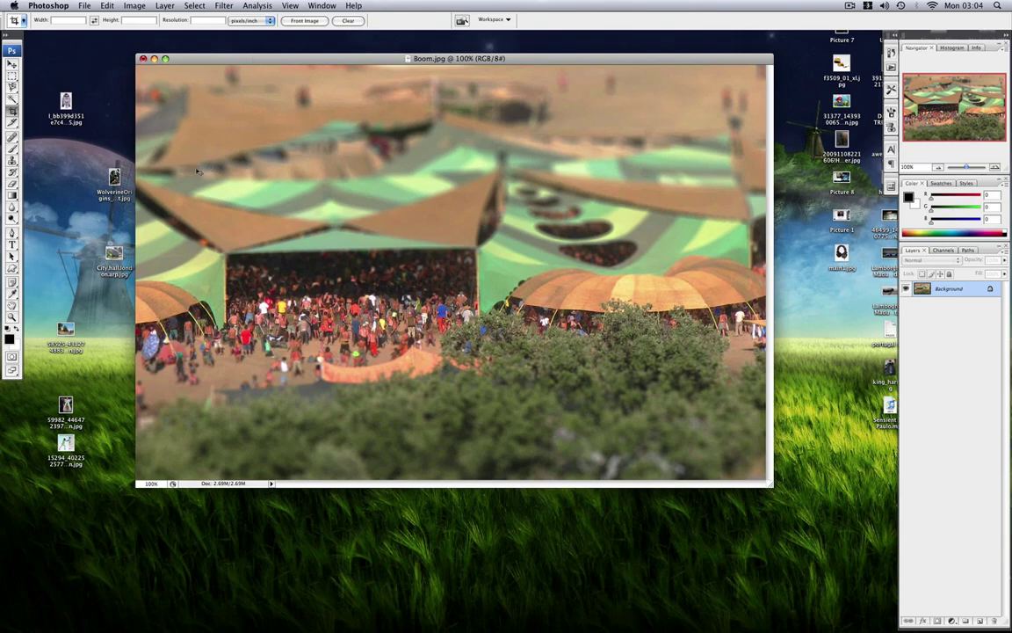
key("super+plus")
key("super+minus")
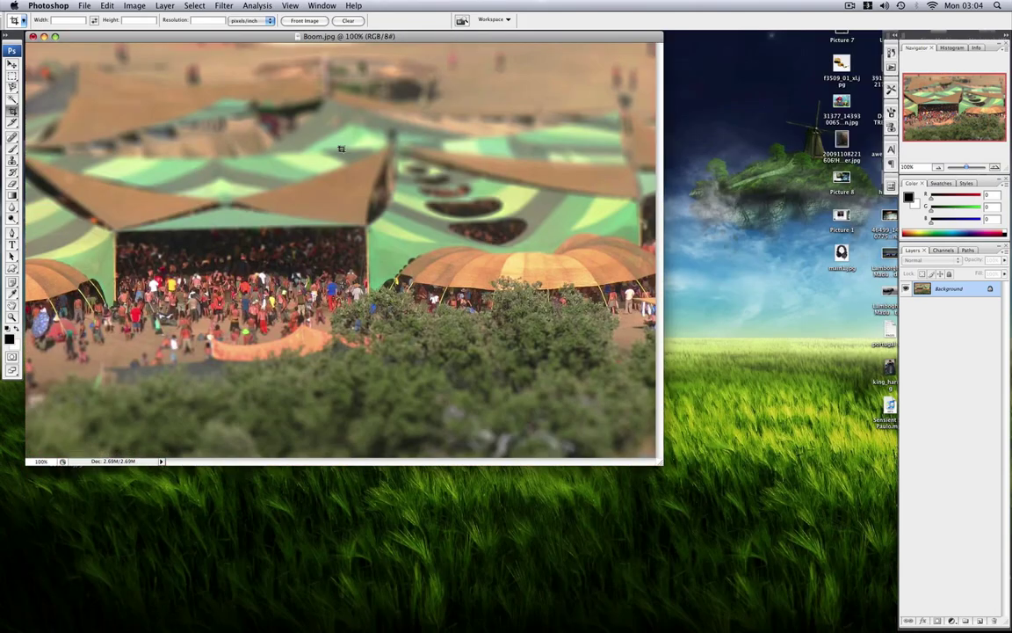
left_click_drag(235, 35, 343, 61)
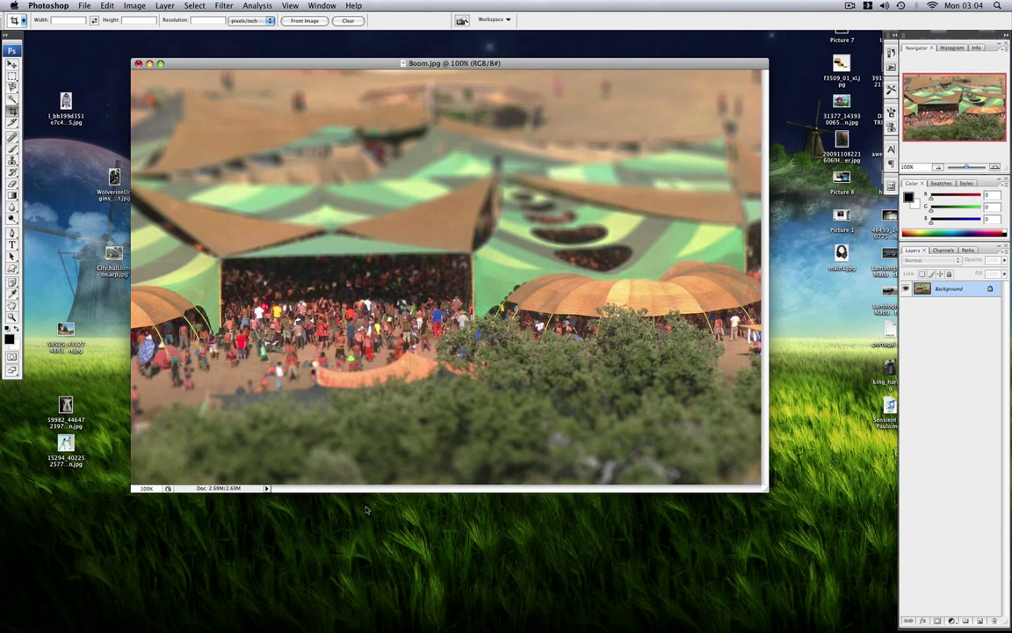
Open taipei-city-view.jpg from File > Open Recent, then close it again.
left_click(85, 6)
mouse_move(108, 58)
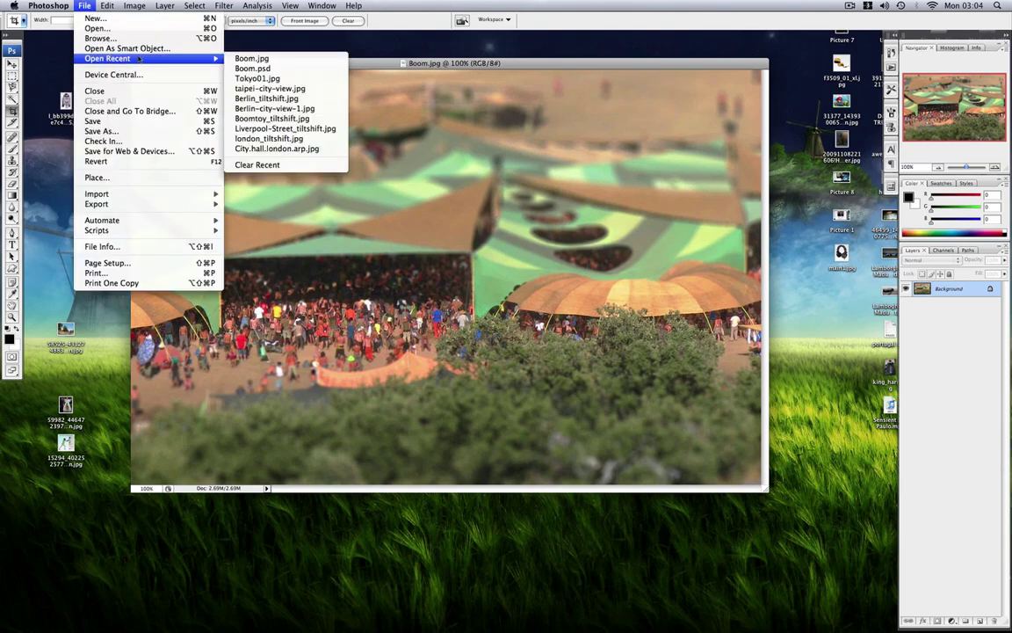
left_click(269, 88)
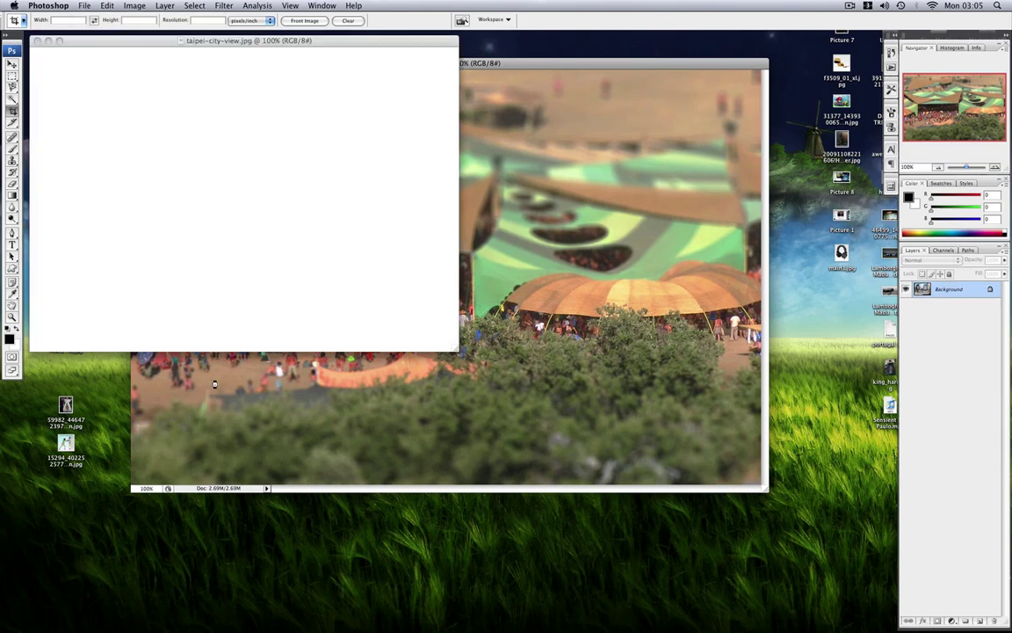
left_click_drag(228, 42, 380, 117)
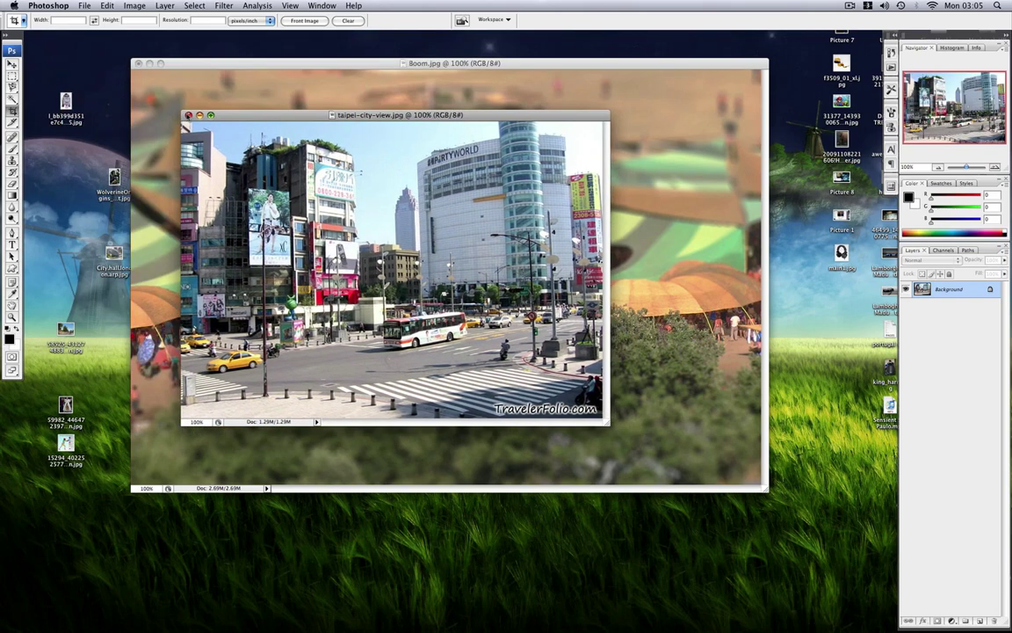
key("super+w")
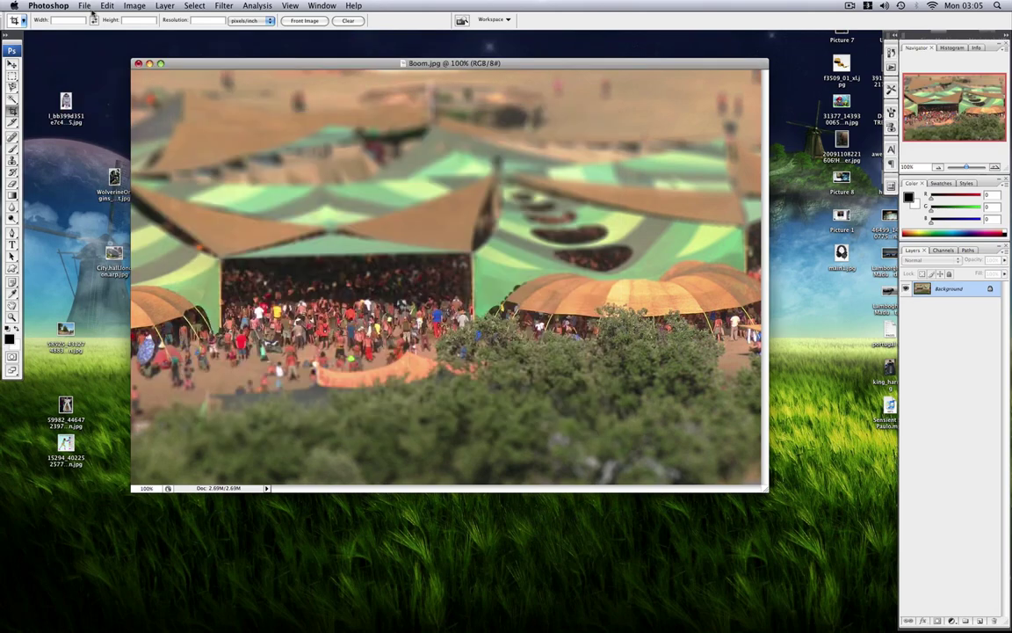
Open Berlin_tiltshift.jpg from the recent files list and position its window beside the festival photo.
left_click(85, 6)
mouse_move(159, 57)
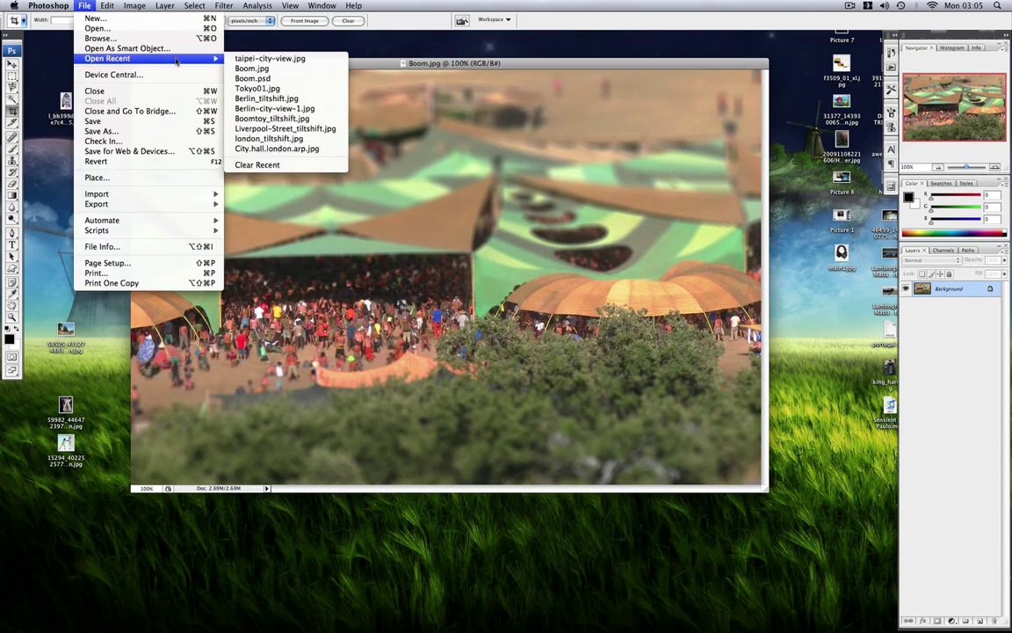
left_click(272, 99)
left_click_drag(303, 48, 461, 84)
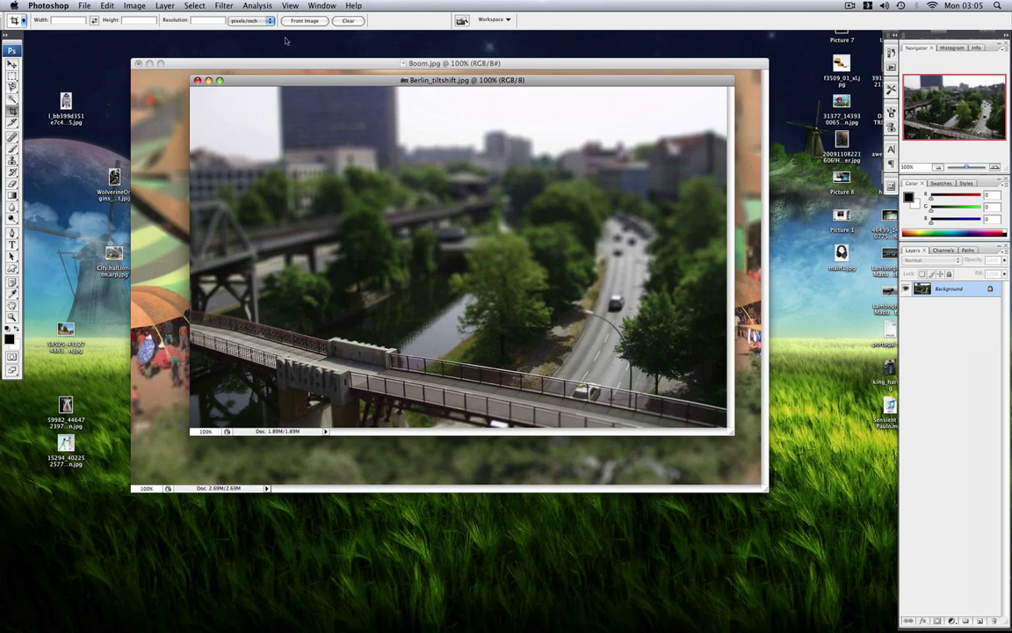
left_click_drag(287, 83, 354, 54)
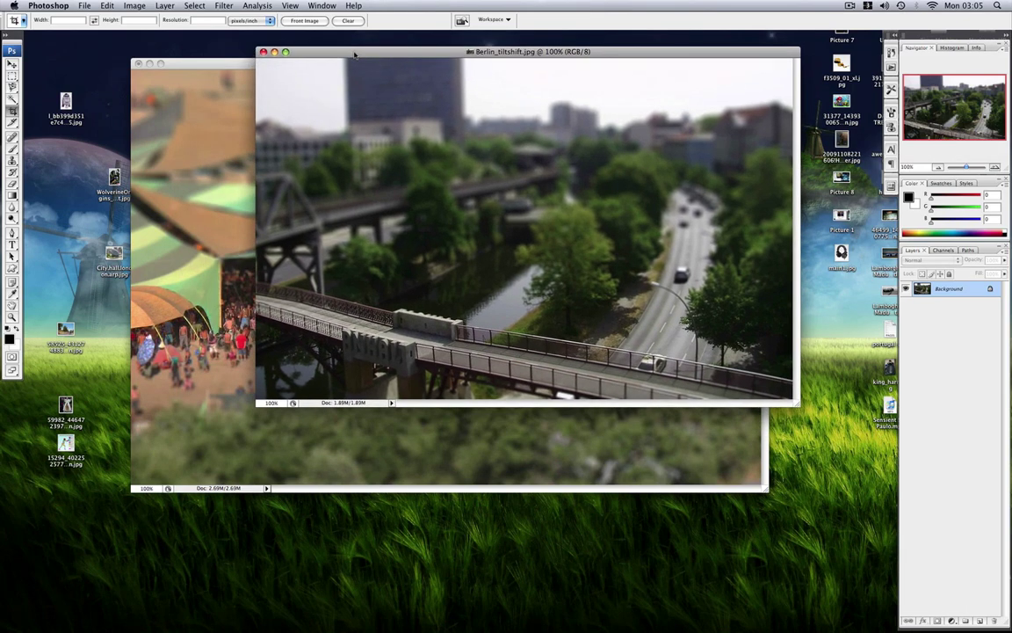